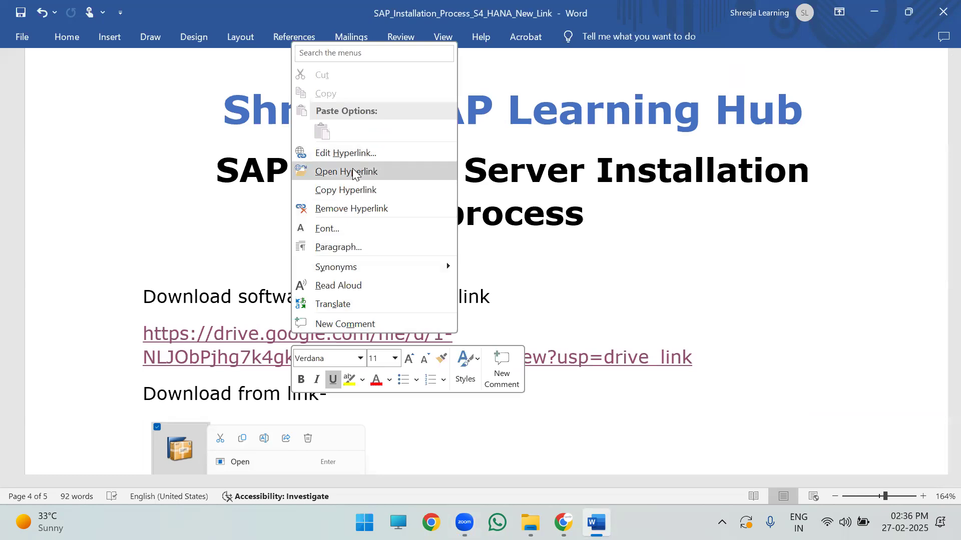
# Step: Open the Google Drive software link in the installation document and download SAPGUI_760.exe
pyautogui.click(347, 172)
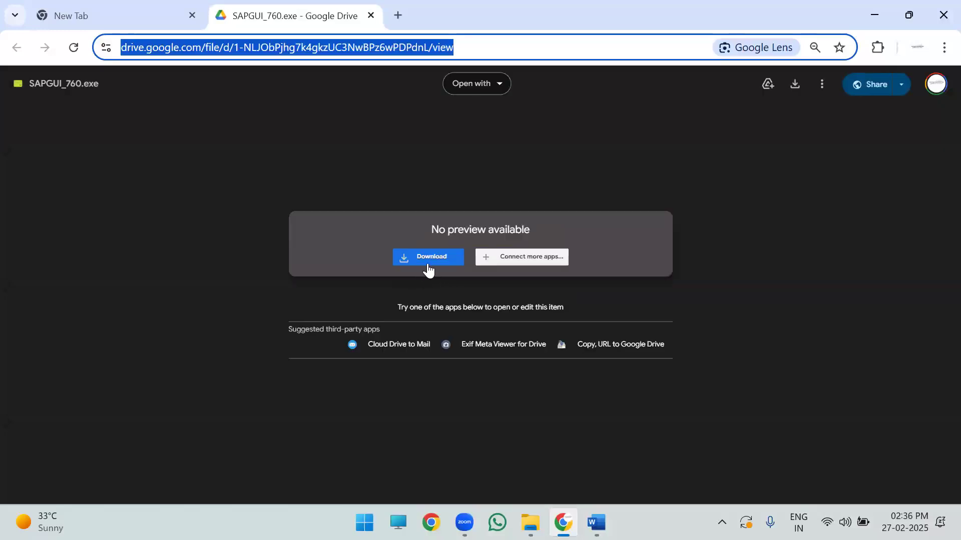
pyautogui.click(428, 257)
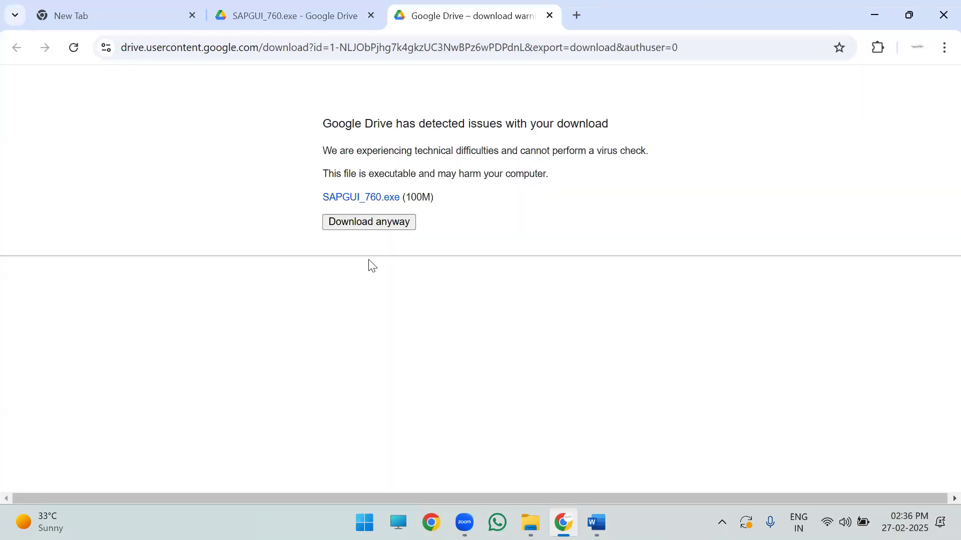
pyautogui.click(380, 230)
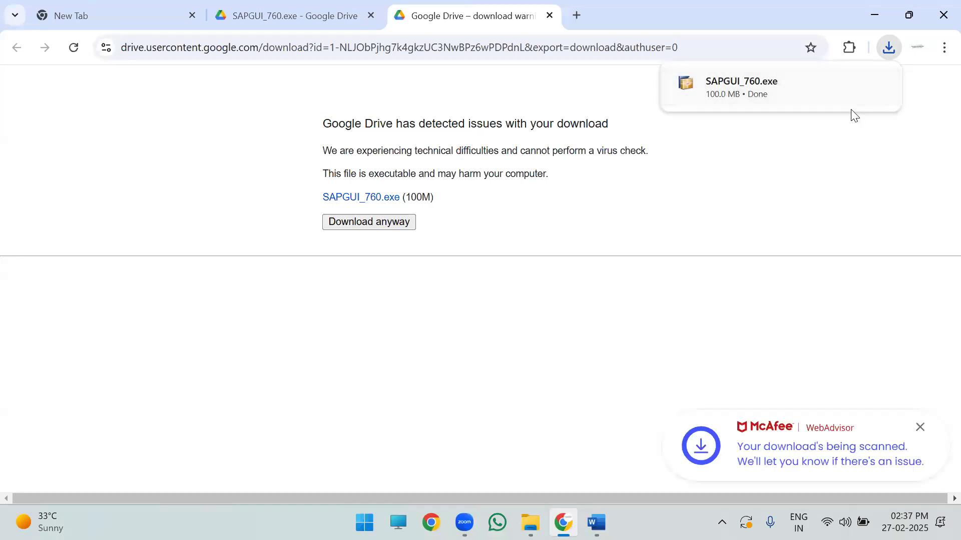
# Step: Locate the downloaded SAPGUI_760 file in its folder and run it as administrator
pyautogui.click(847, 84)
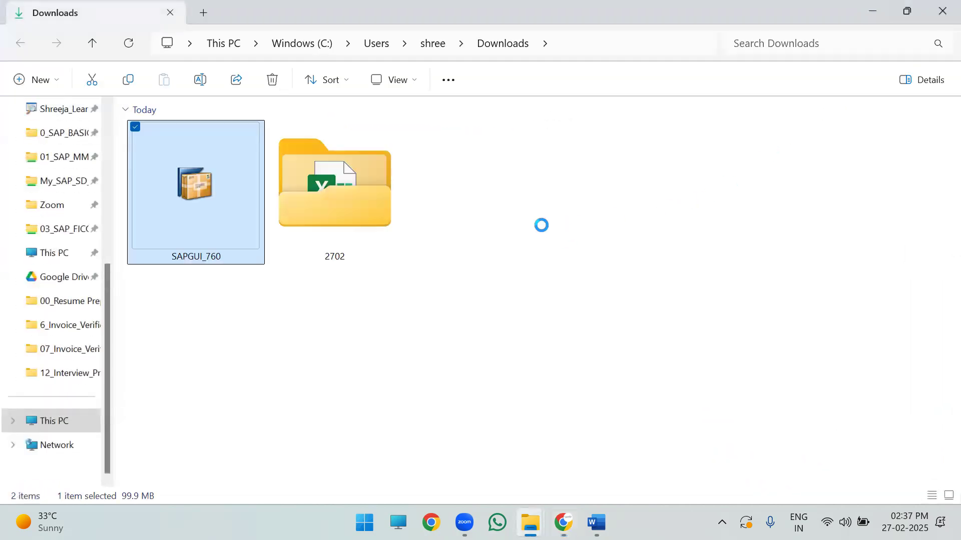
pyautogui.click(230, 286)
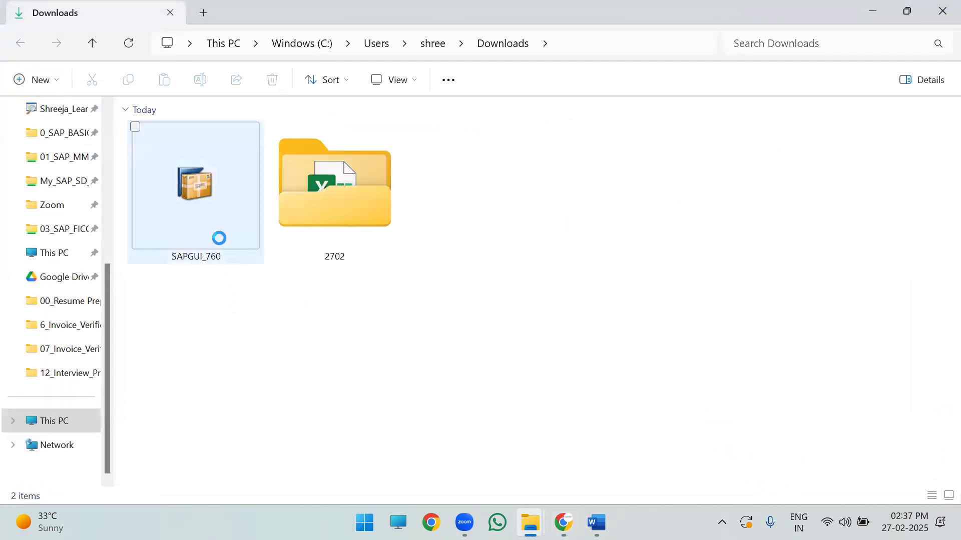
pyautogui.click(213, 204)
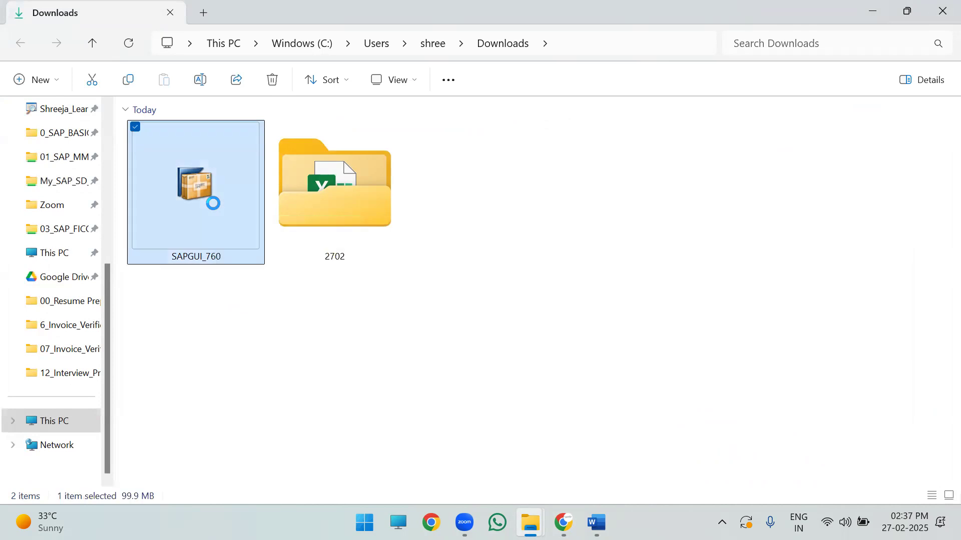
pyautogui.rightClick(212, 205)
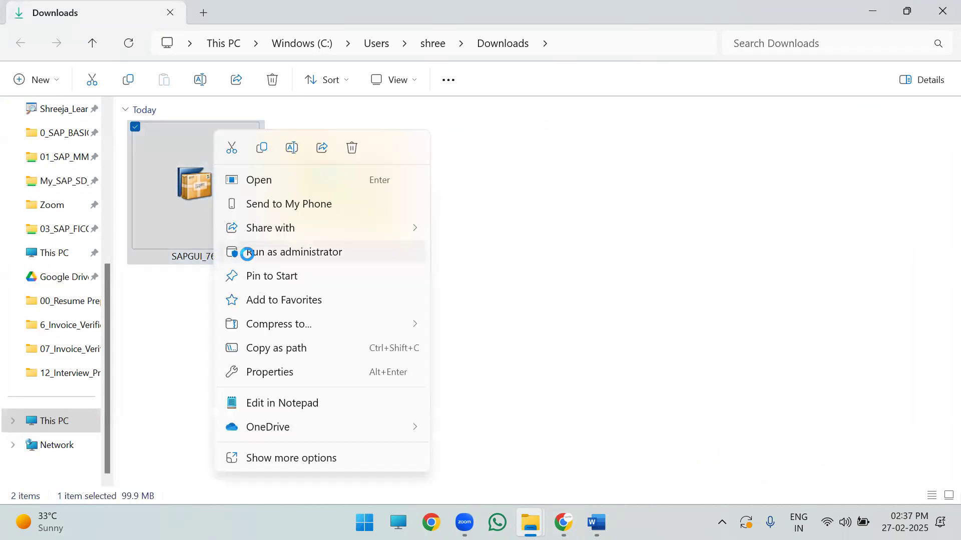
pyautogui.click(282, 250)
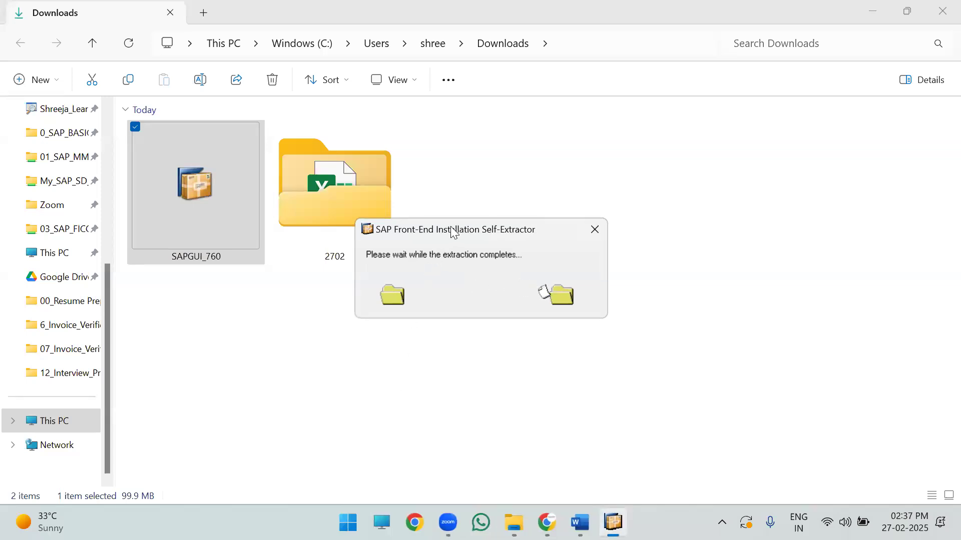
pyautogui.moveTo(451, 228); pyautogui.dragTo(535, 247)
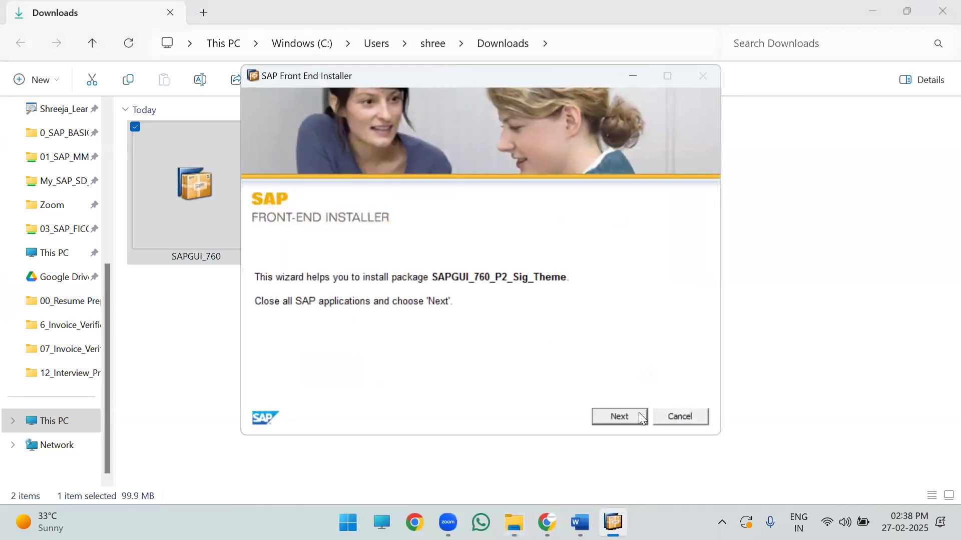
# Step: Install the SAPGUI_760_P2_Sig_Theme package with the SAP Front End Installer and close the installer when it finishes
pyautogui.click(621, 417)
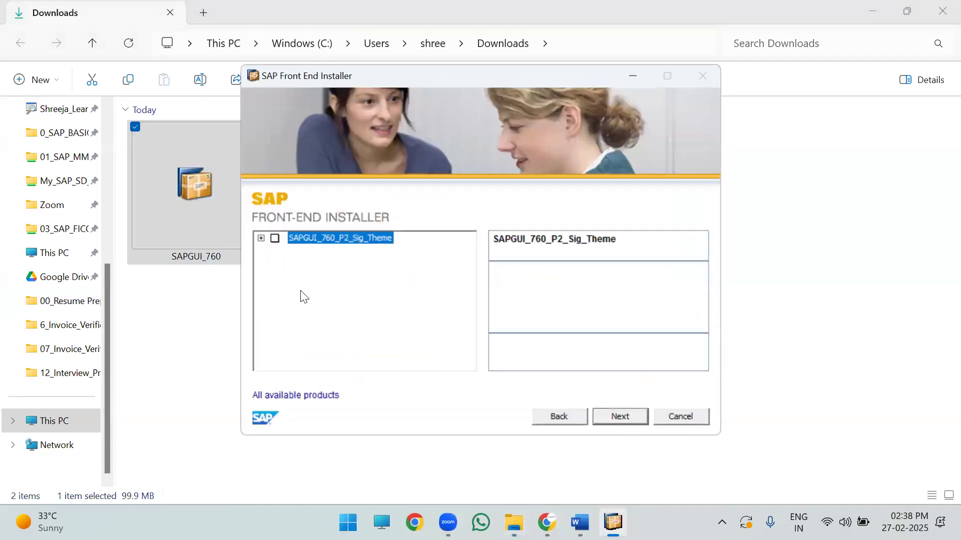
pyautogui.click(275, 239)
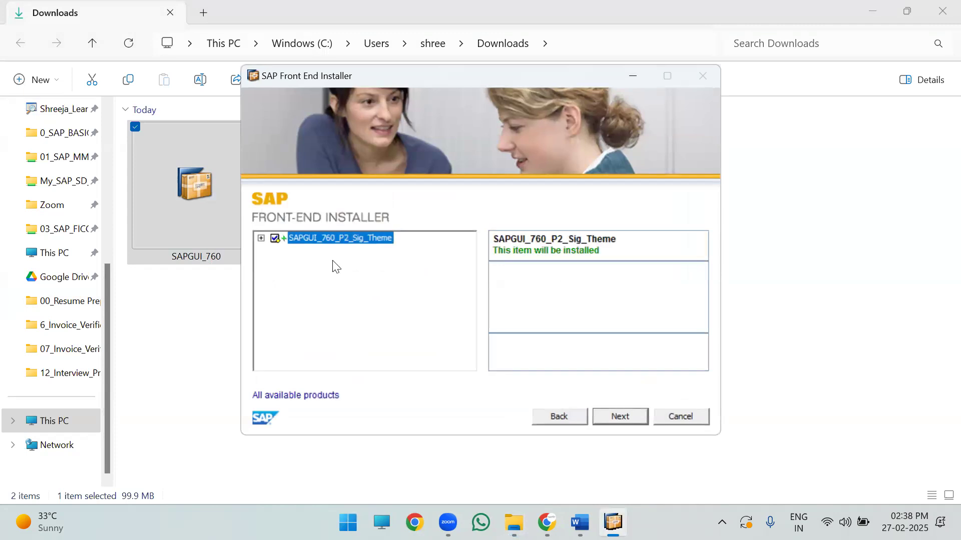
pyautogui.click(619, 416)
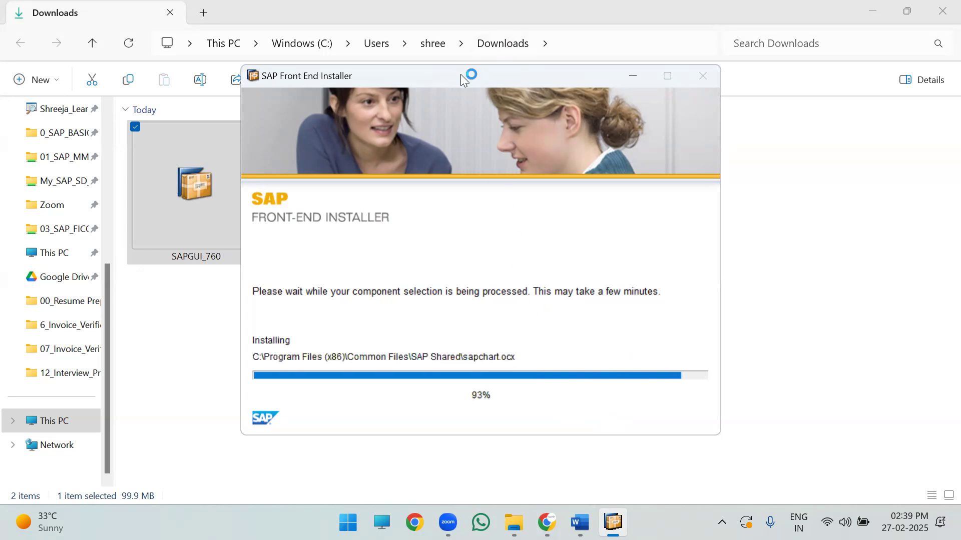
pyautogui.moveTo(461, 74); pyautogui.dragTo(469, 85)
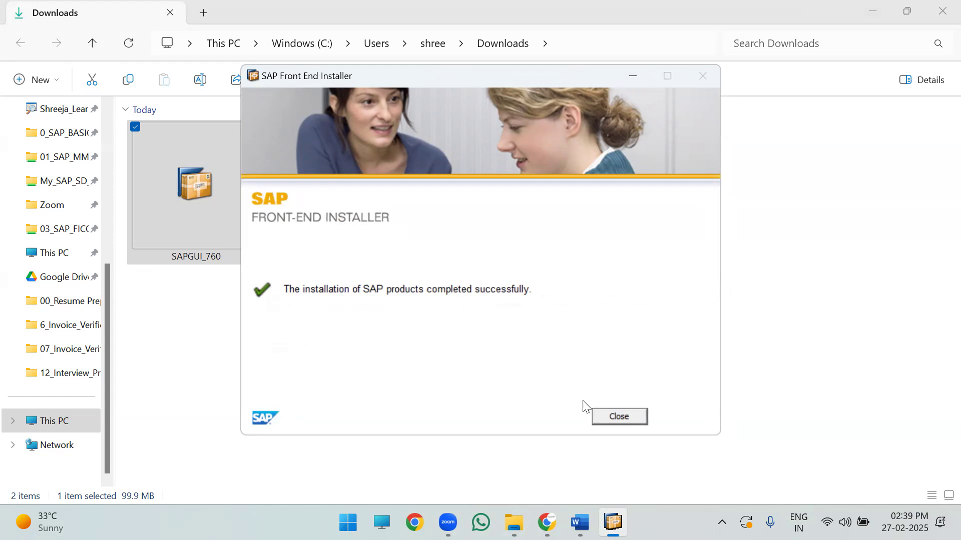
pyautogui.click(615, 417)
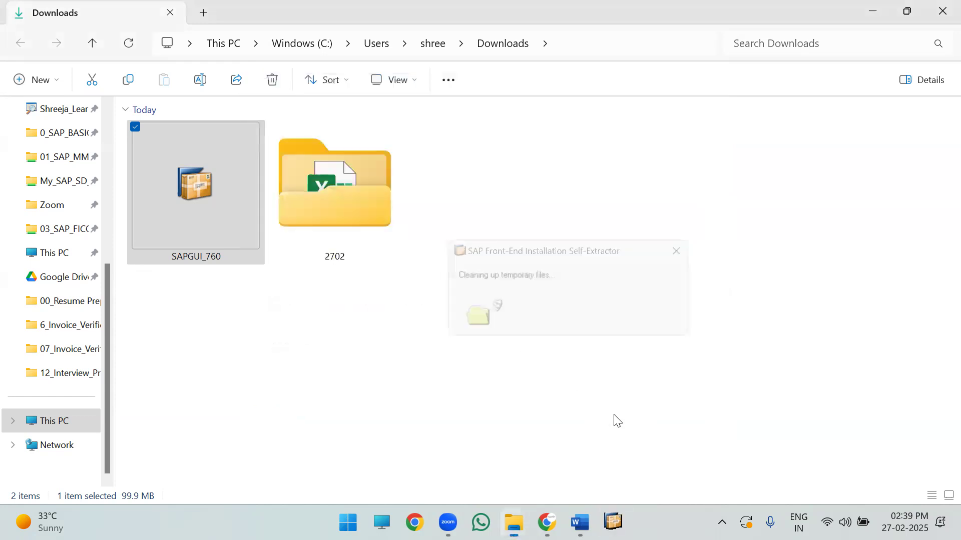
# Step: Minimize the open windows to reach the desktop and launch SAP Logon from its shortcut
pyautogui.click(872, 15)
pyautogui.click(869, 11)
pyautogui.click(869, 11)
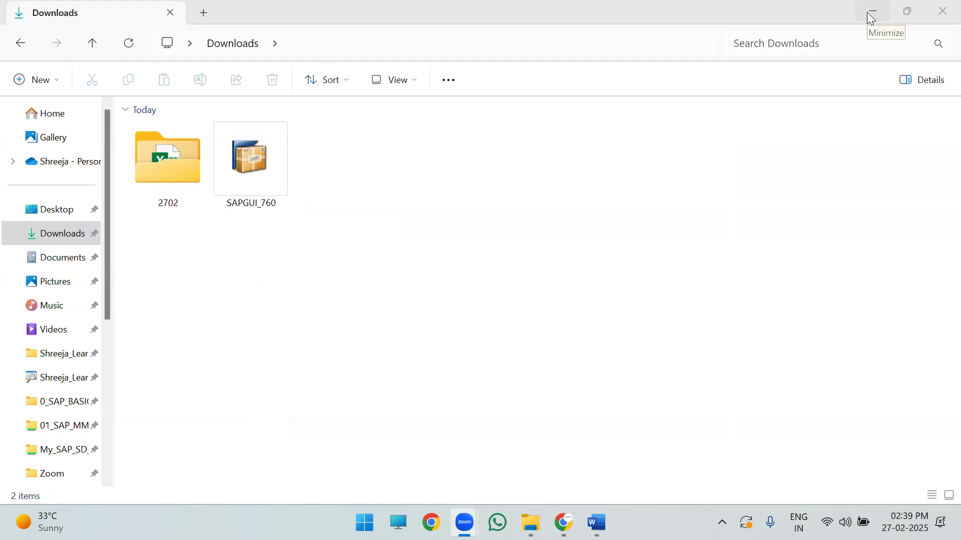
pyautogui.click(868, 12)
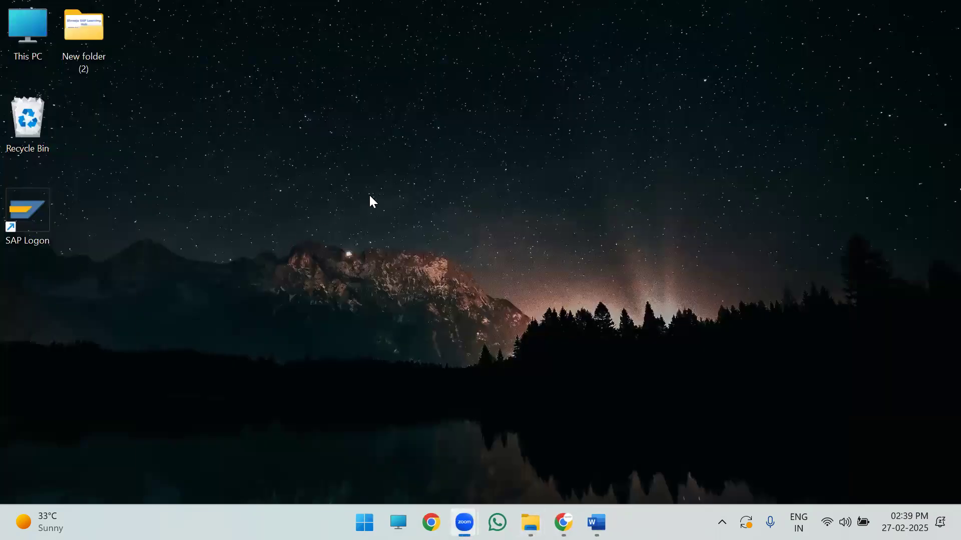
pyautogui.doubleClick(36, 215)
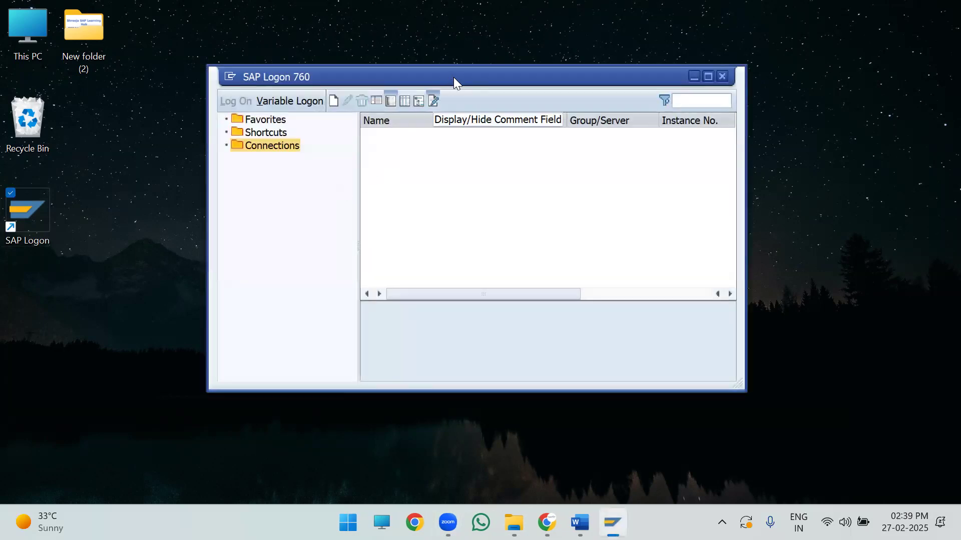
pyautogui.moveTo(453, 77); pyautogui.dragTo(431, 120)
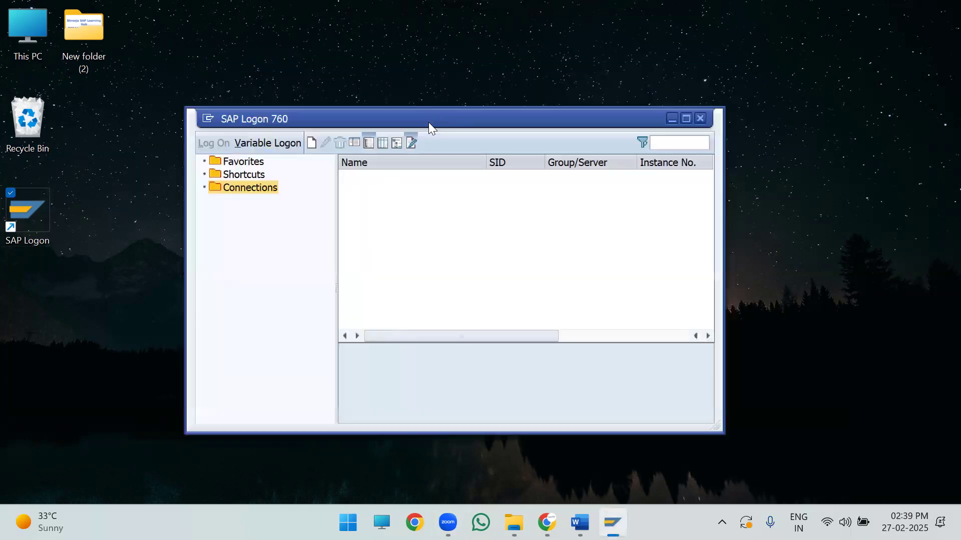
# Step: Create a user-specified system entry with description S4HANA Server, application server 183.82.125.202, instance number 35 and system ID A4H
pyautogui.click(311, 144)
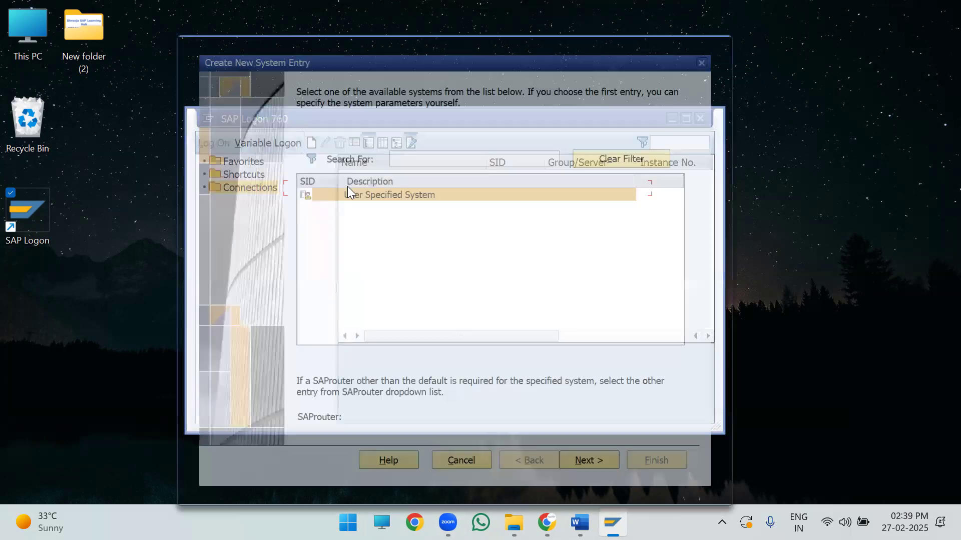
pyautogui.click(587, 477)
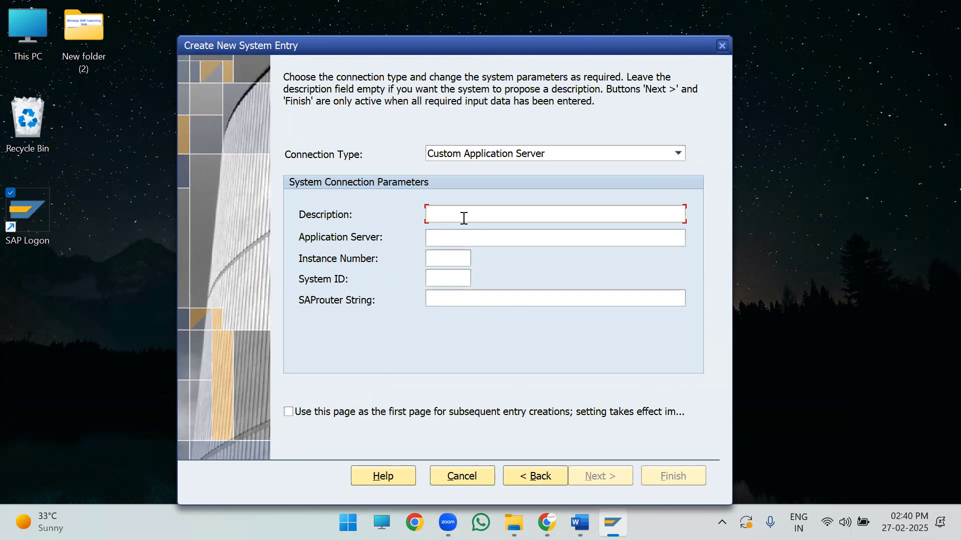
pyautogui.write('S4HANA Server')
pyautogui.press('Tab')
pyautogui.write('183.82.125')
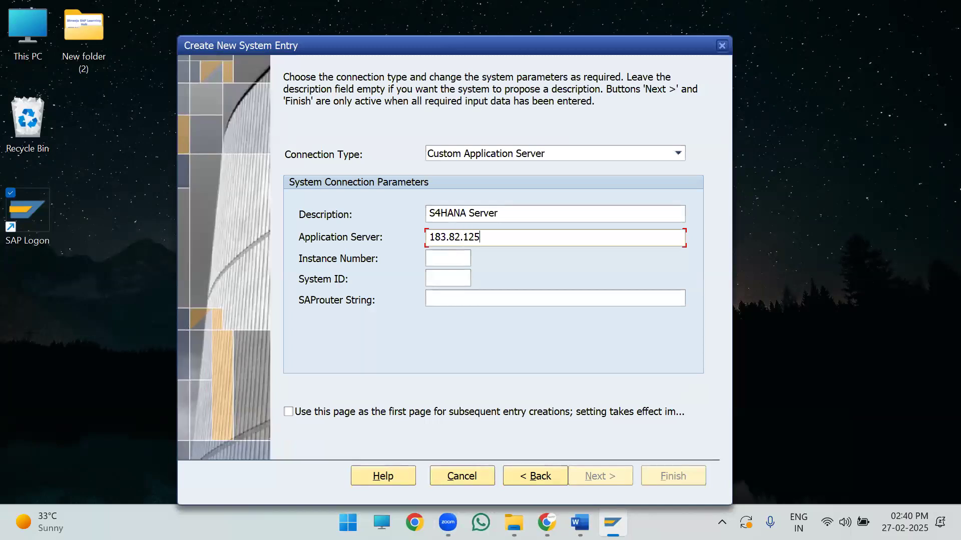
pyautogui.write('.202')
pyautogui.press('Tab')
pyautogui.write('35')
pyautogui.press('Tab')
pyautogui.write('A4H')
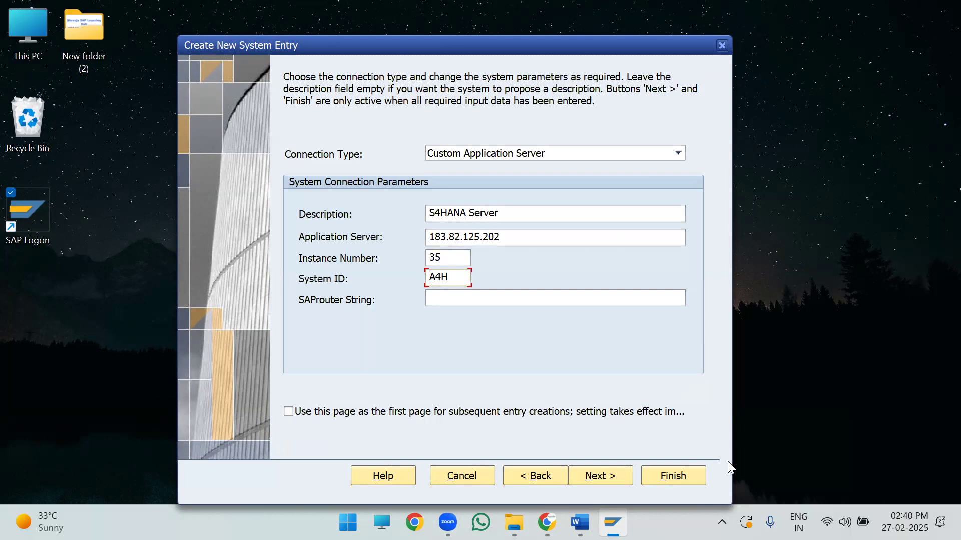
pyautogui.click(694, 476)
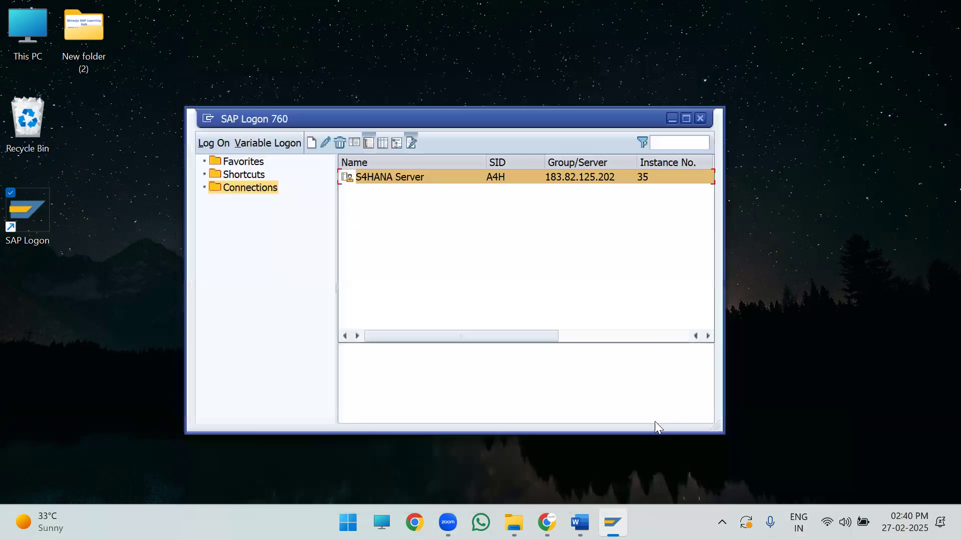
# Step: Open the S4HANA Server connection, choose Trainer002 as the user and enter the one-time account password
pyautogui.doubleClick(418, 176)
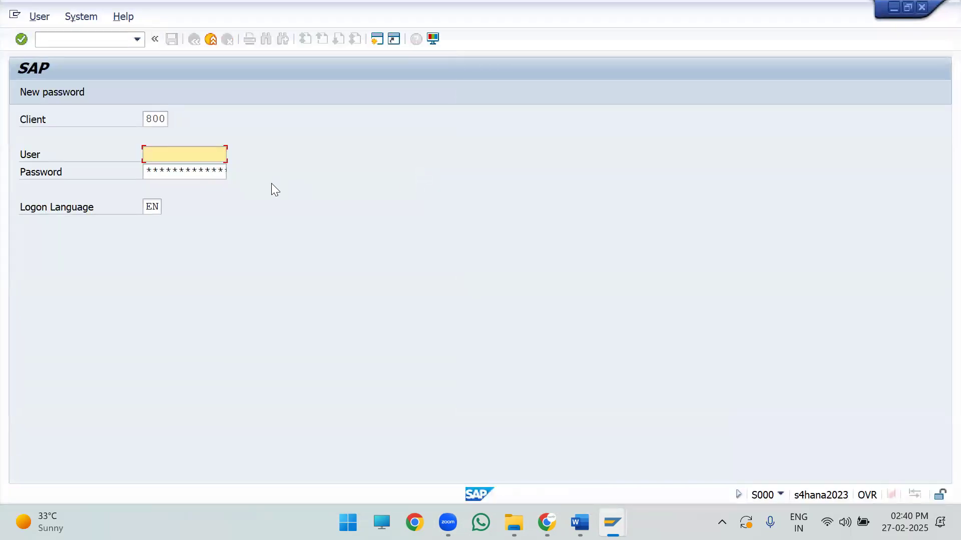
pyautogui.click(209, 158)
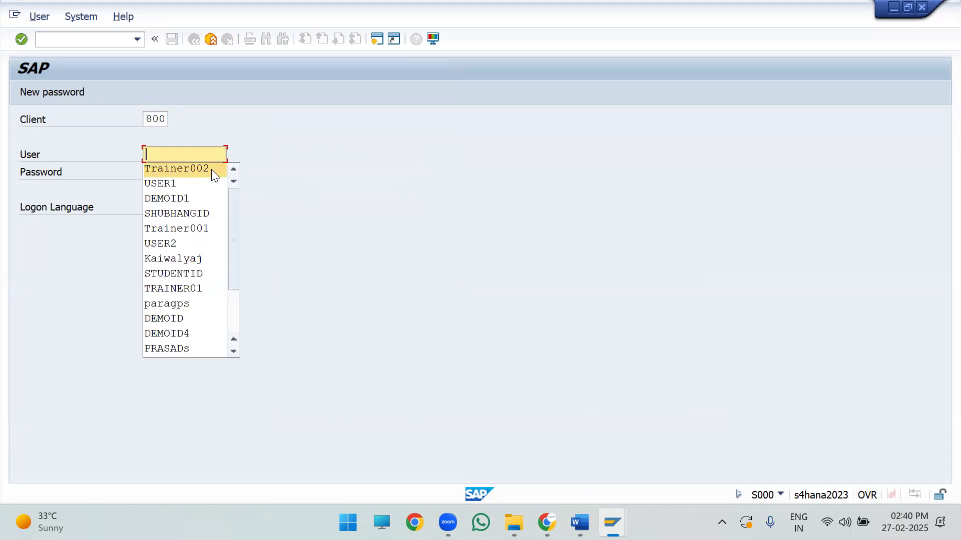
pyautogui.click(208, 170)
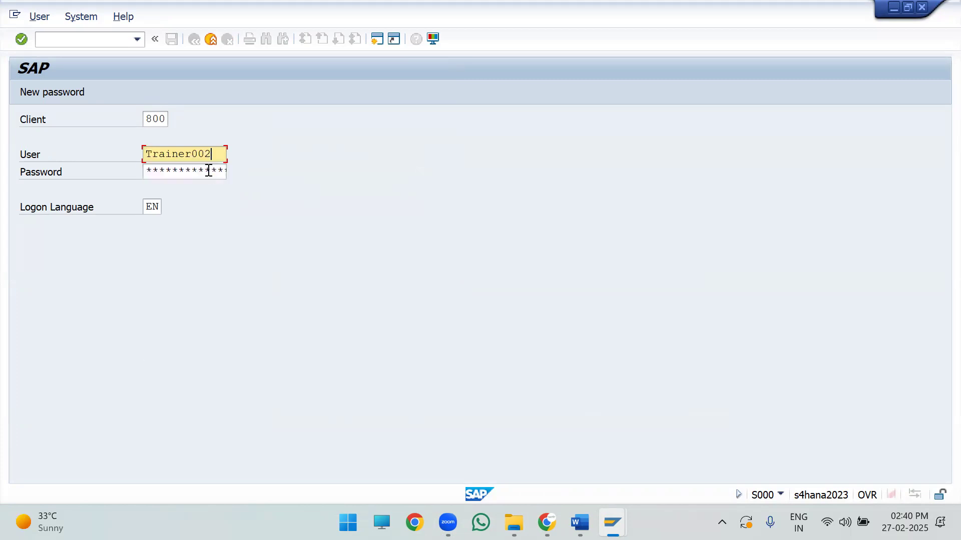
pyautogui.press('Tab')
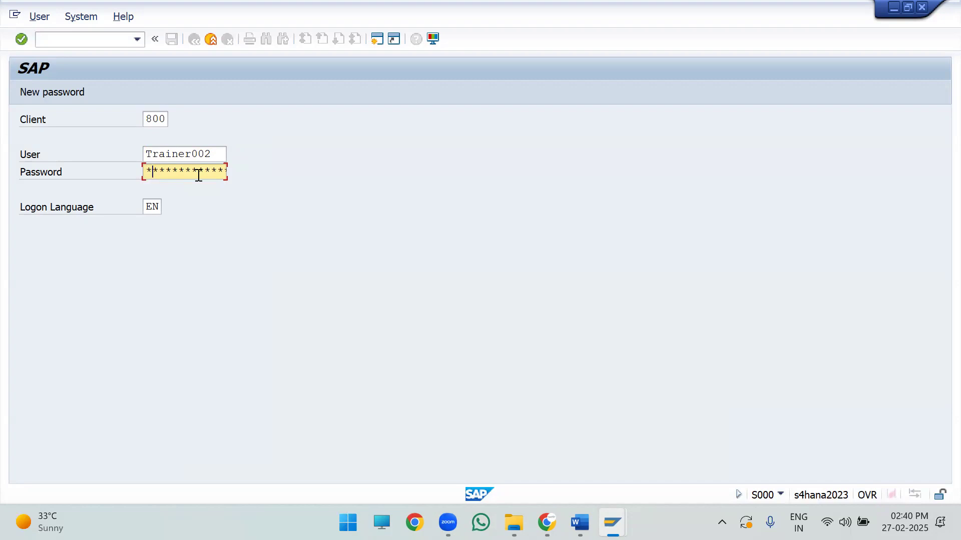
pyautogui.write('*******')
# Step: Switch to the Word installation guide and highlight the one-time password in the user ID instructions
pyautogui.moveTo(579, 522)
pyautogui.click(574, 453)
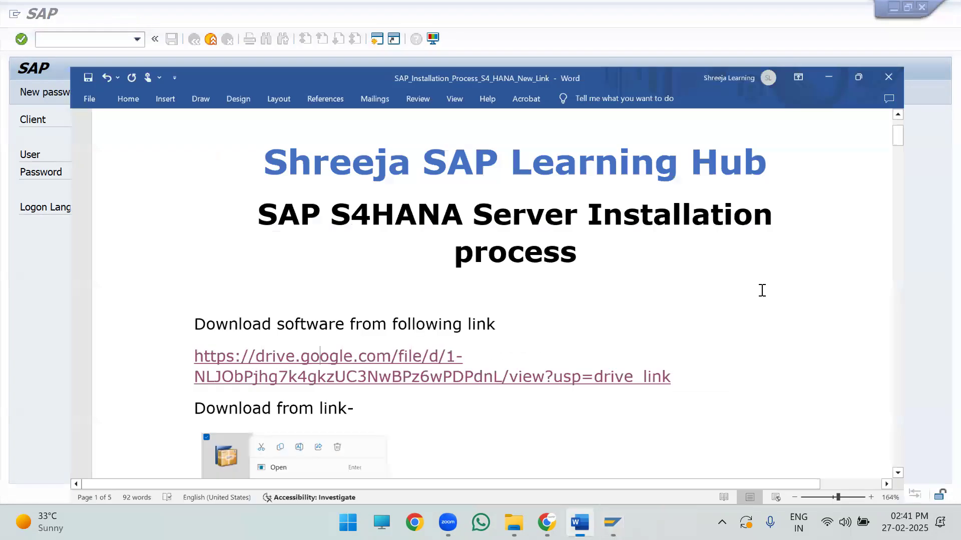
pyautogui.click(858, 77)
pyautogui.moveTo(938, 88); pyautogui.dragTo(939, 382)
pyautogui.keyDown('ctrl'); pyautogui.scroll(4, 707, 292); pyautogui.keyUp('ctrl')
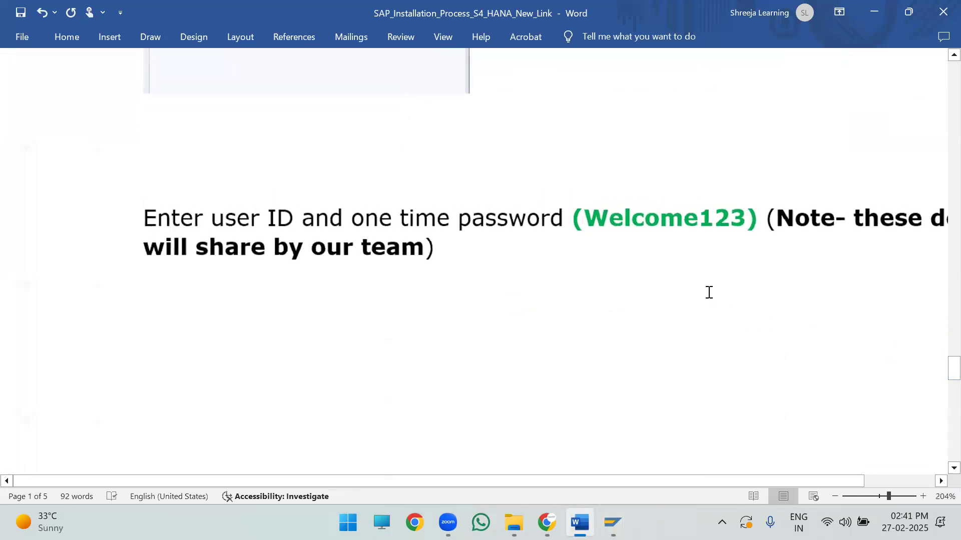
pyautogui.moveTo(706, 480); pyautogui.dragTo(791, 484)
pyautogui.moveTo(482, 235); pyautogui.dragTo(640, 223)
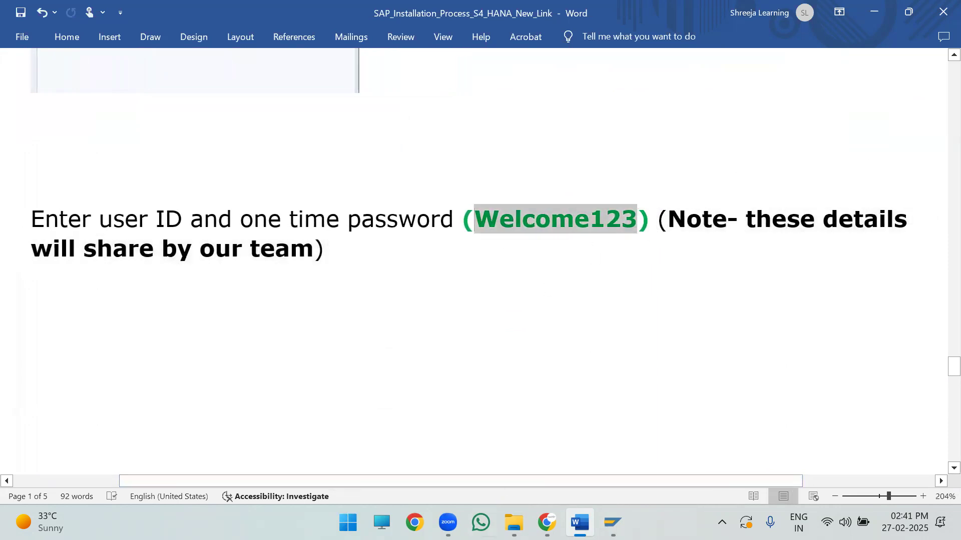
# Step: Switch back to the SAP logon screen and submit the entered credentials
pyautogui.moveTo(612, 523)
pyautogui.click(642, 445)
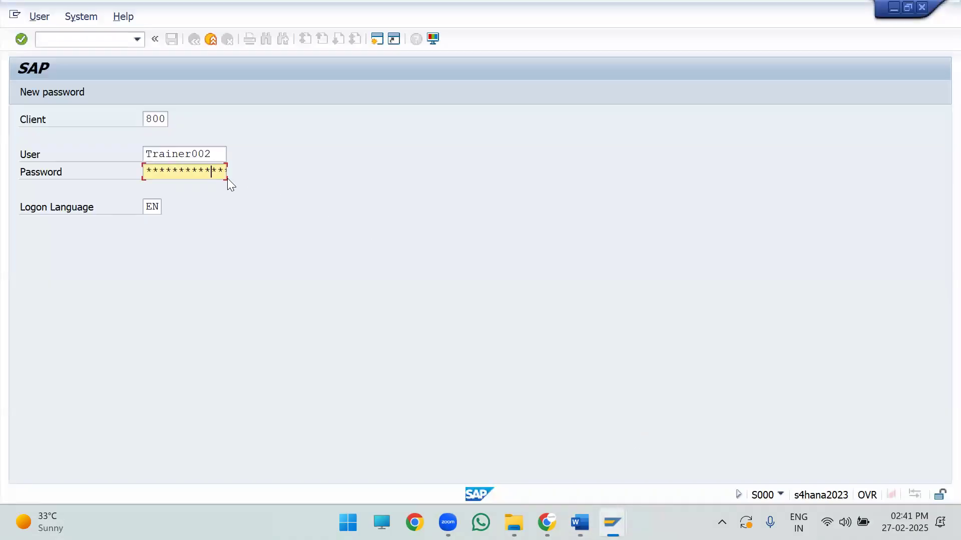
pyautogui.press('Return')
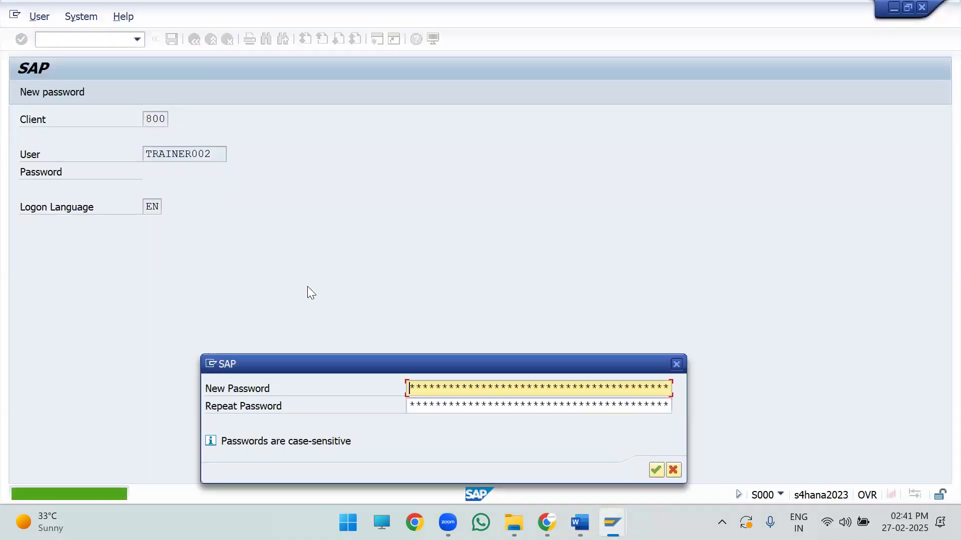
# Step: Enter and repeat a new account password in the password change dialog, and confirm it
pyautogui.moveTo(395, 357); pyautogui.dragTo(390, 252)
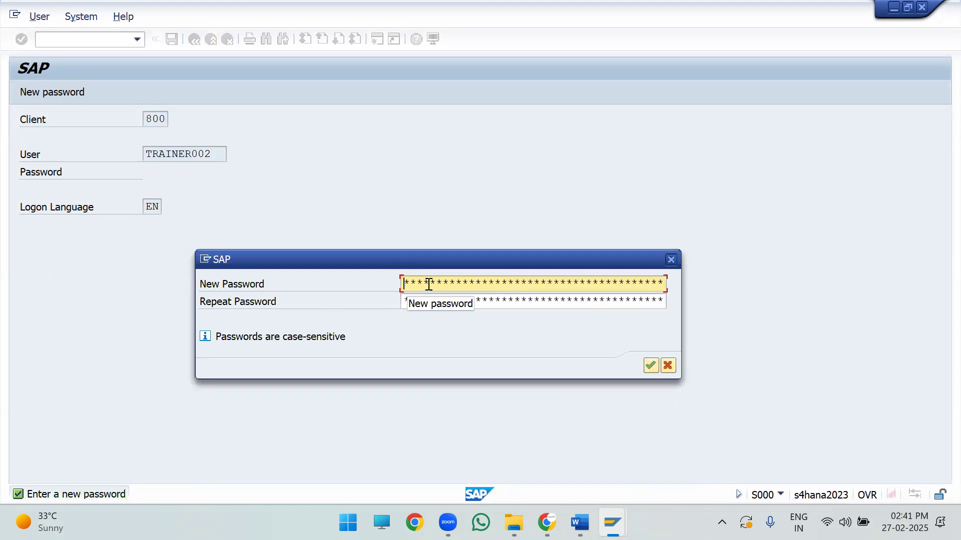
pyautogui.write('***')
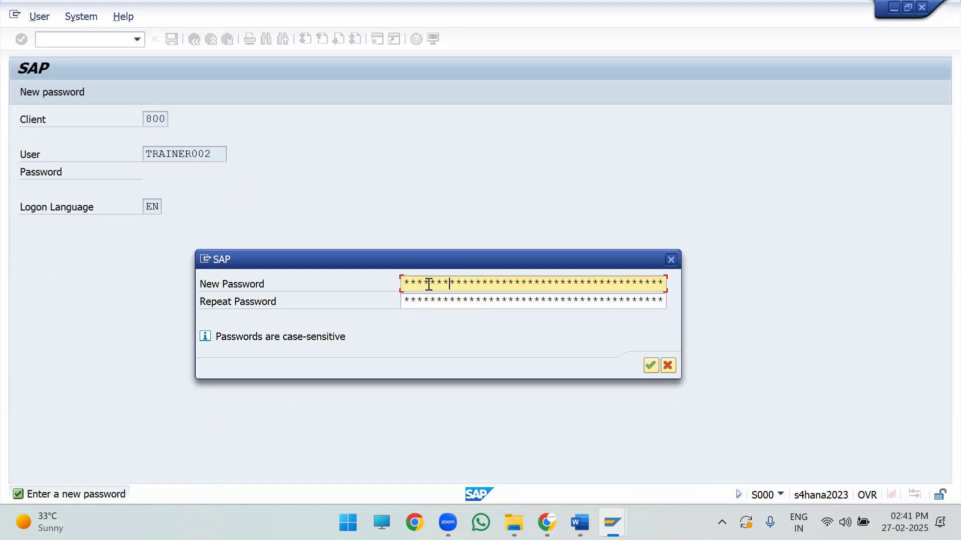
pyautogui.press('Tab')
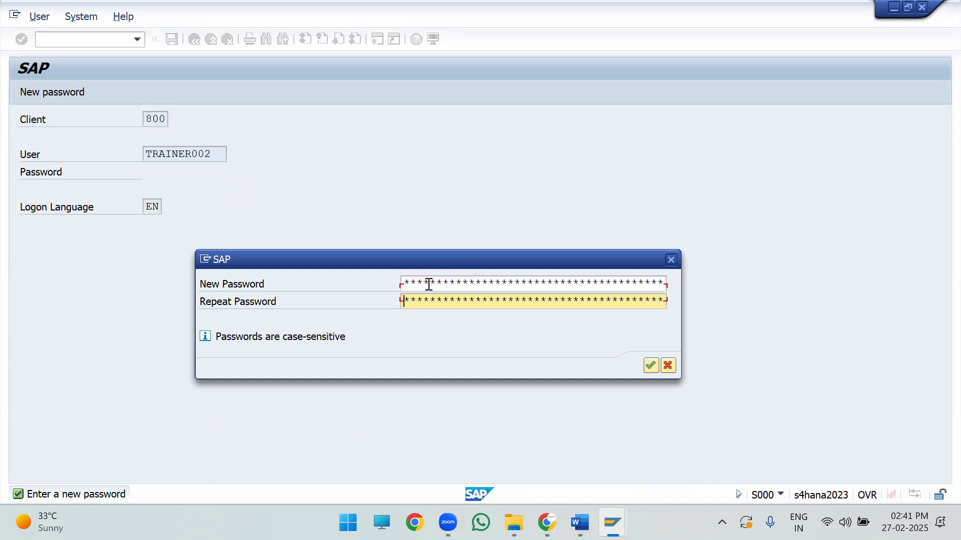
pyautogui.write('**********')
pyautogui.click(649, 367)
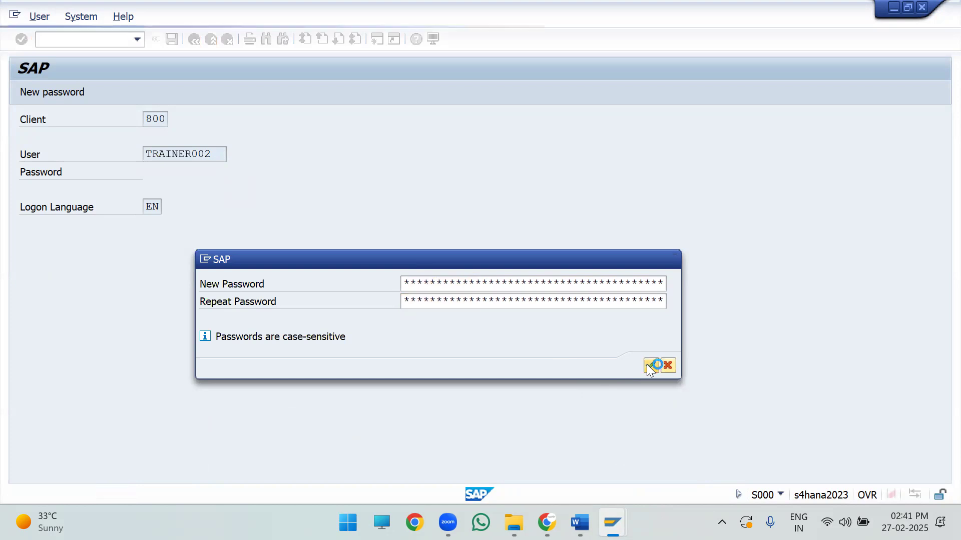